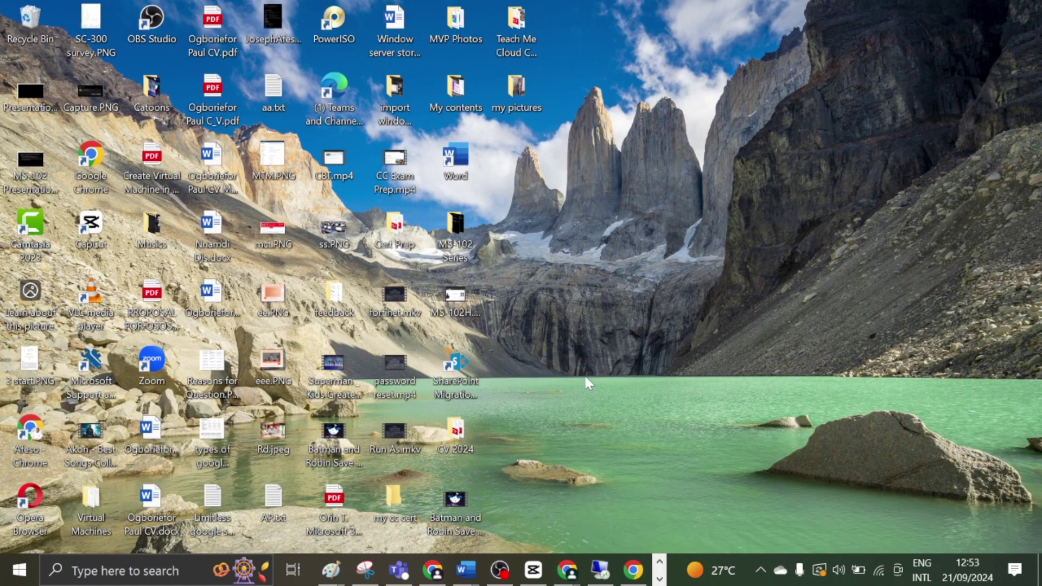
Close the guest browser window and switch Chrome to the MVP Benefit profile
{"action": "left_click", "coordinate": [635, 573]}
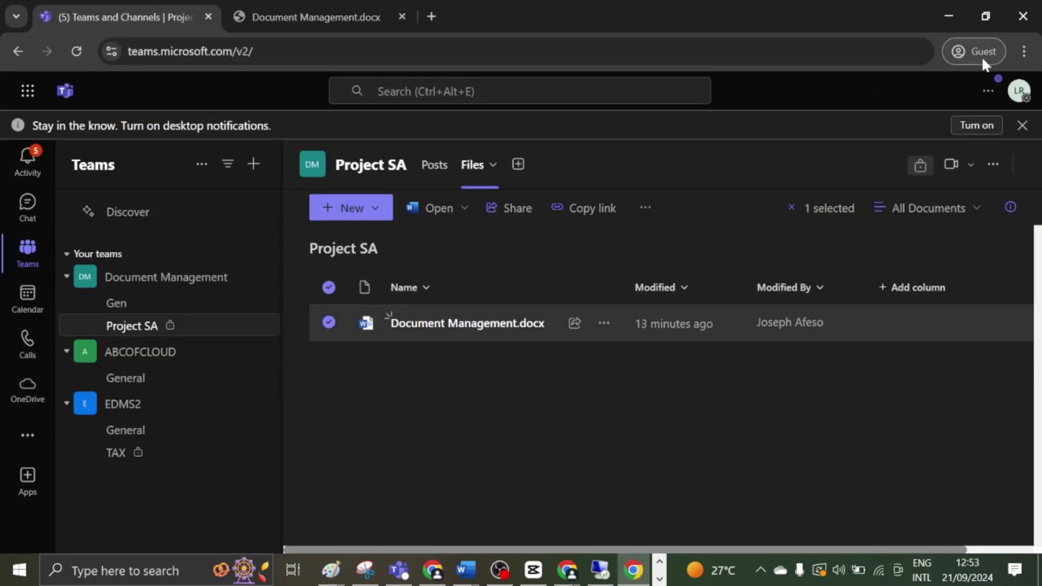
{"action": "left_click", "coordinate": [1020, 19]}
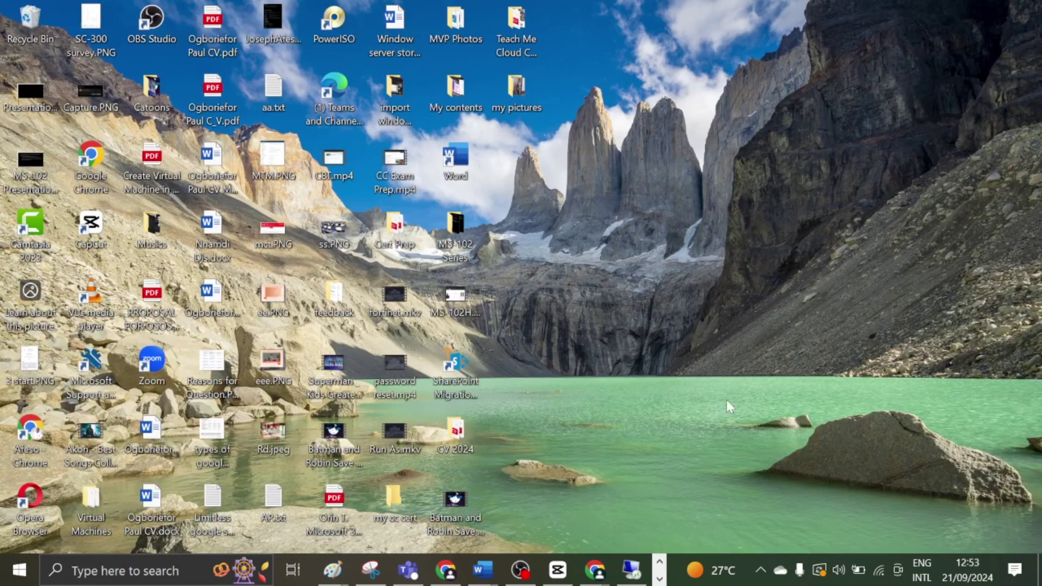
{"action": "left_click", "coordinate": [445, 570]}
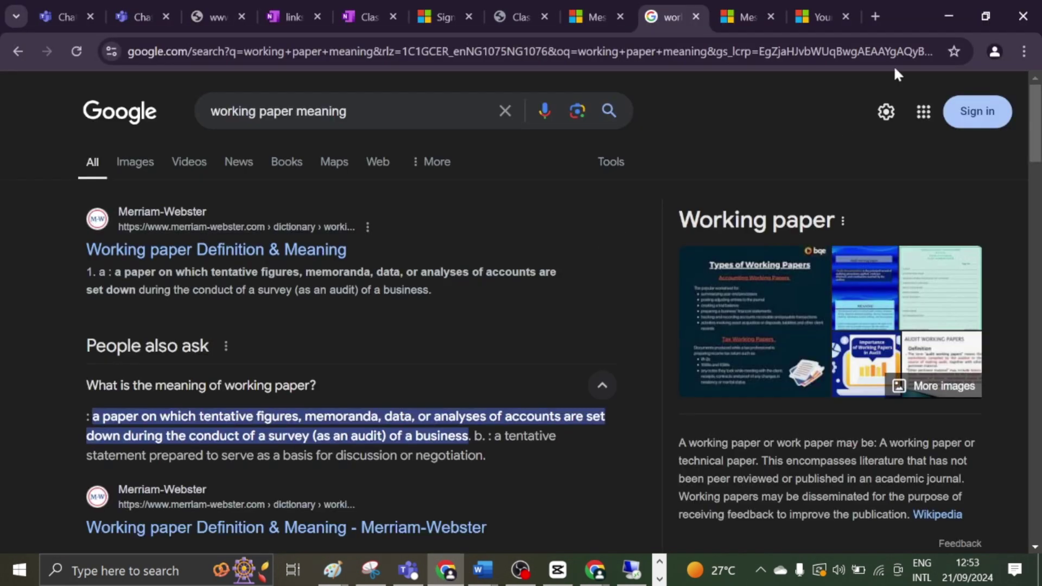
{"action": "left_click", "coordinate": [994, 52]}
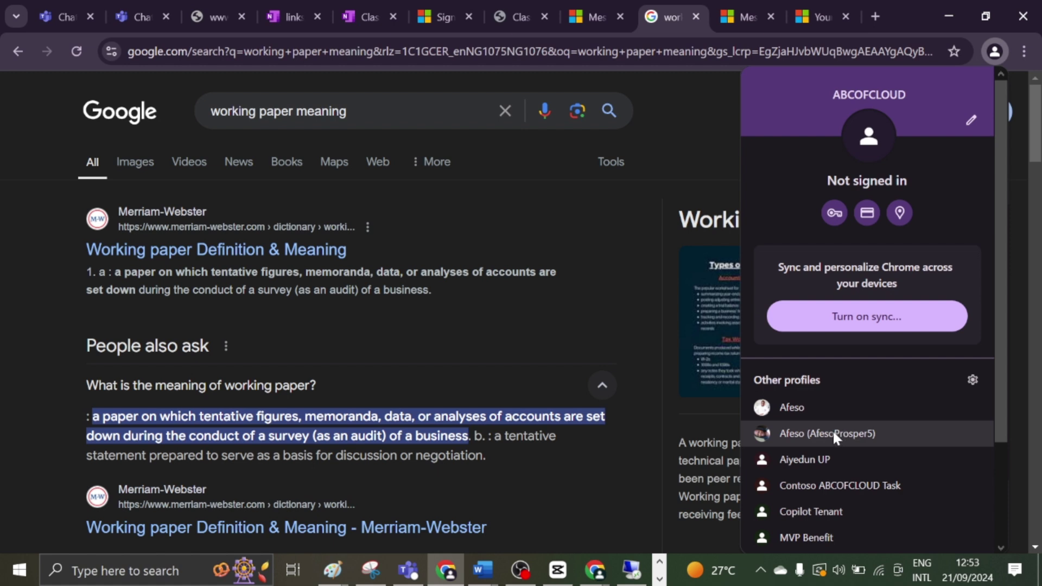
{"action": "scroll", "coordinate": [836, 441], "scroll_direction": "down", "scroll_amount": 3}
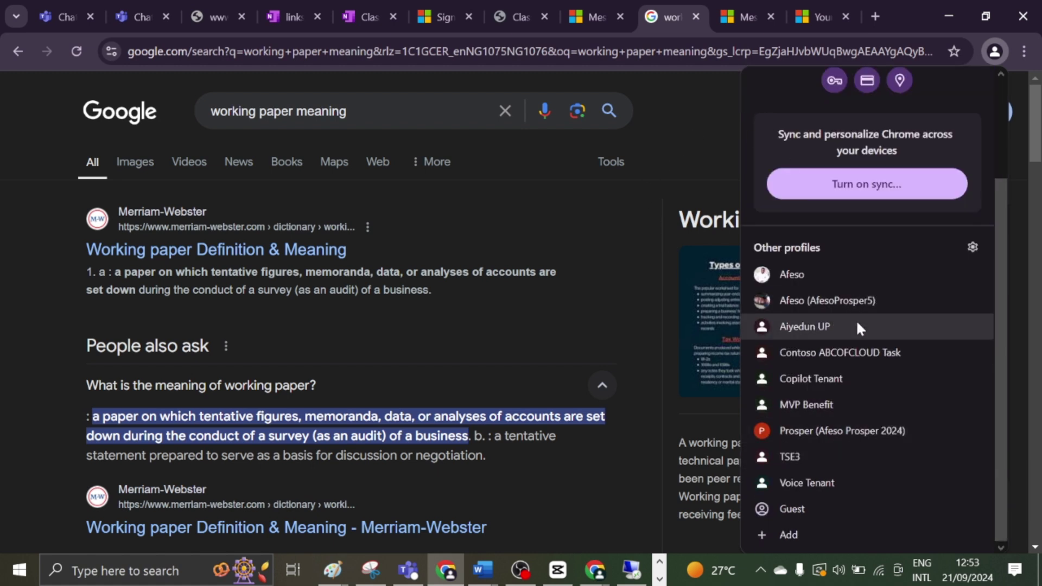
{"action": "scroll", "coordinate": [858, 323], "scroll_direction": "up", "scroll_amount": 3}
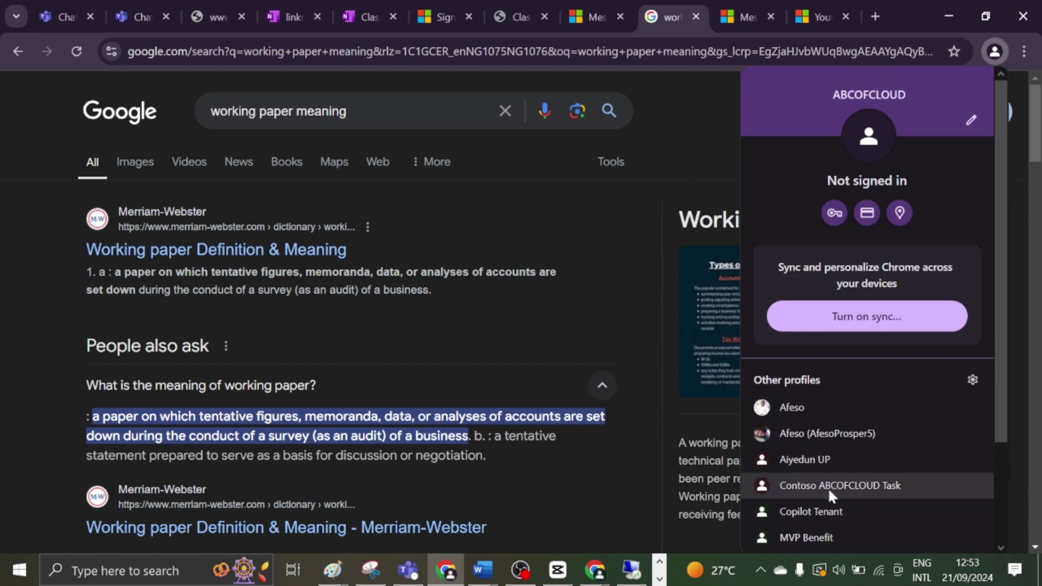
{"action": "scroll", "coordinate": [828, 489], "scroll_direction": "down", "scroll_amount": 3}
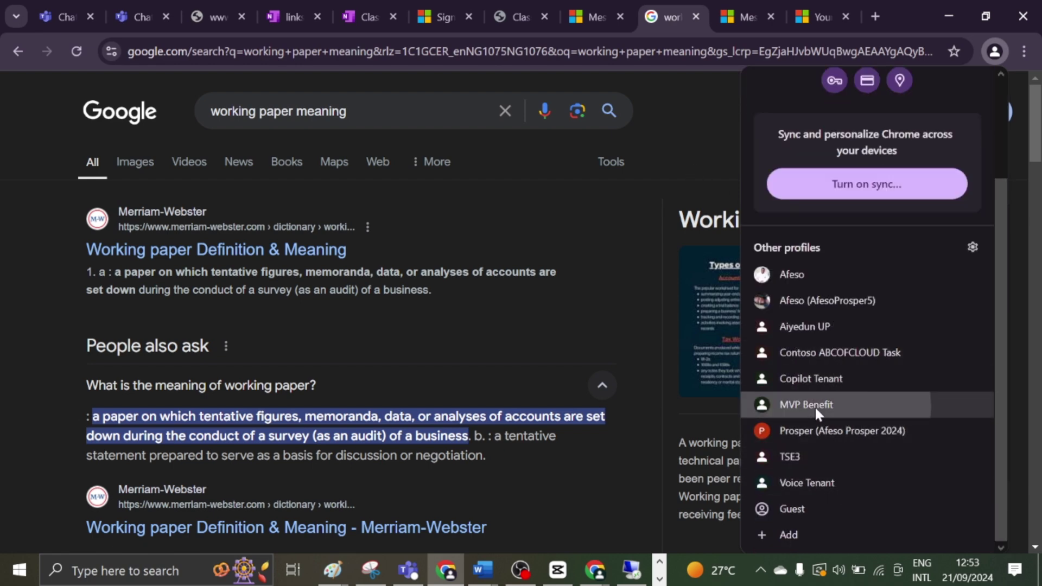
{"action": "left_click", "coordinate": [815, 406]}
Load cmd.ms and open the Teams admin portal from its list of Microsoft portal commands
{"action": "key", "text": "ctrl+l"}
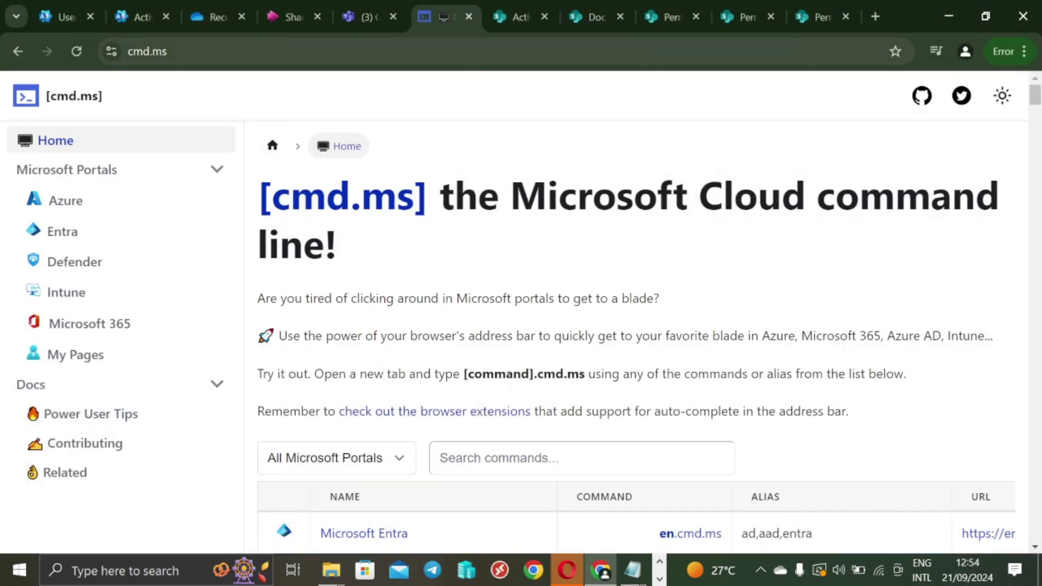
{"action": "type", "text": "cmd"}
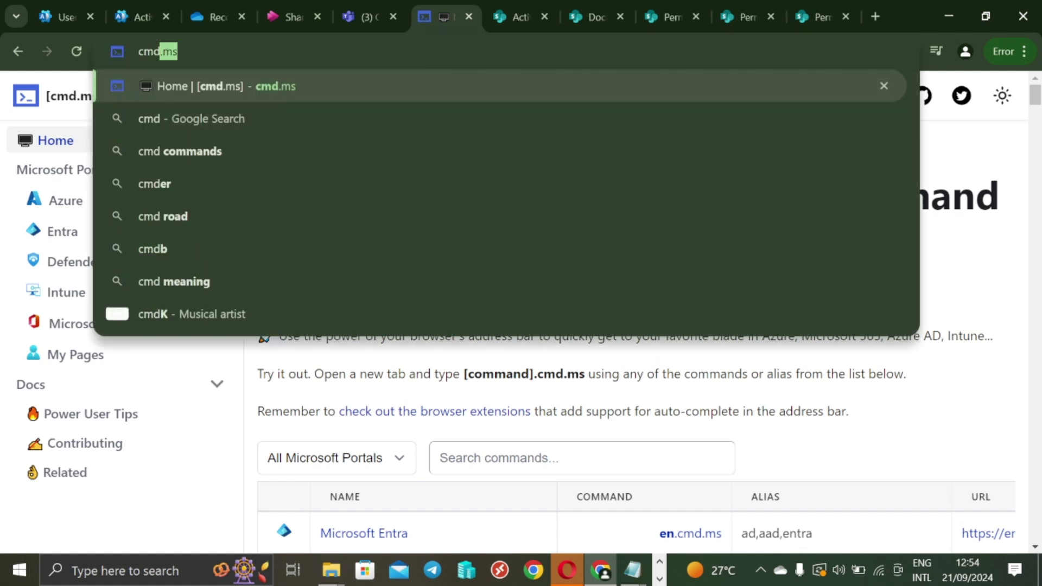
{"action": "key", "text": "Return"}
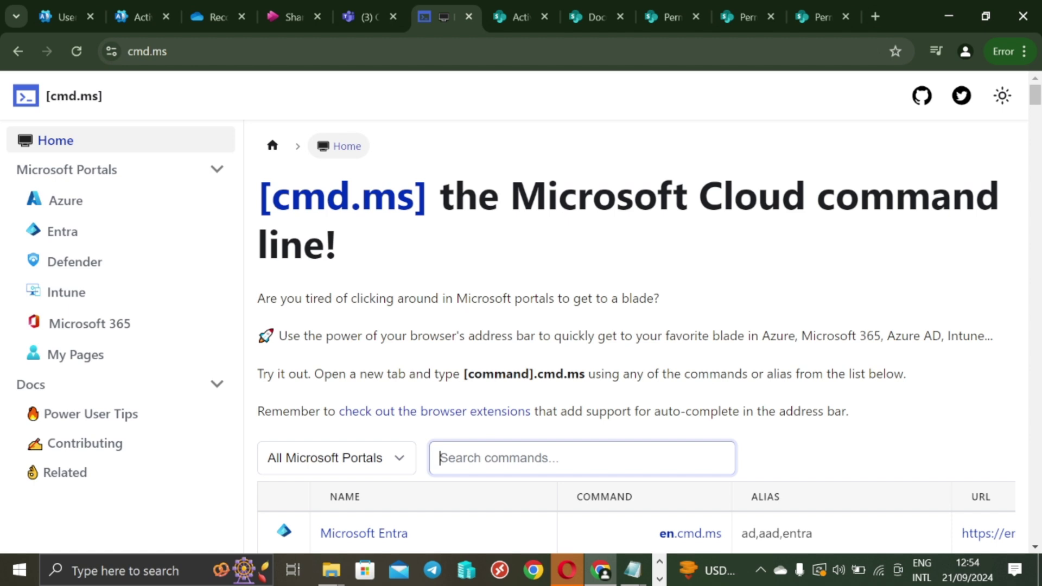
{"action": "scroll", "coordinate": [612, 305], "scroll_direction": "down", "scroll_amount": 5}
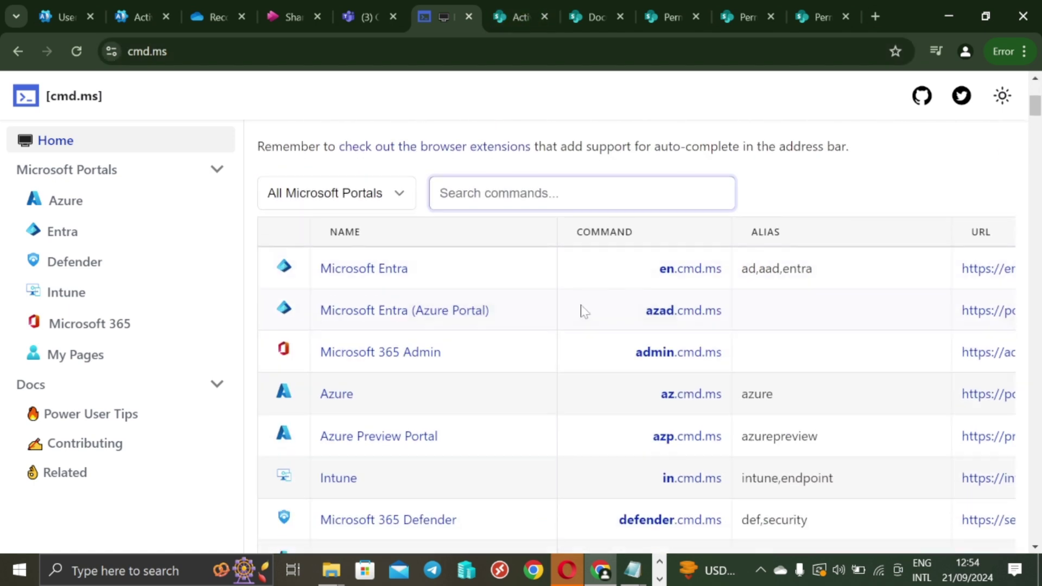
{"action": "scroll", "coordinate": [582, 311], "scroll_direction": "down", "scroll_amount": 2}
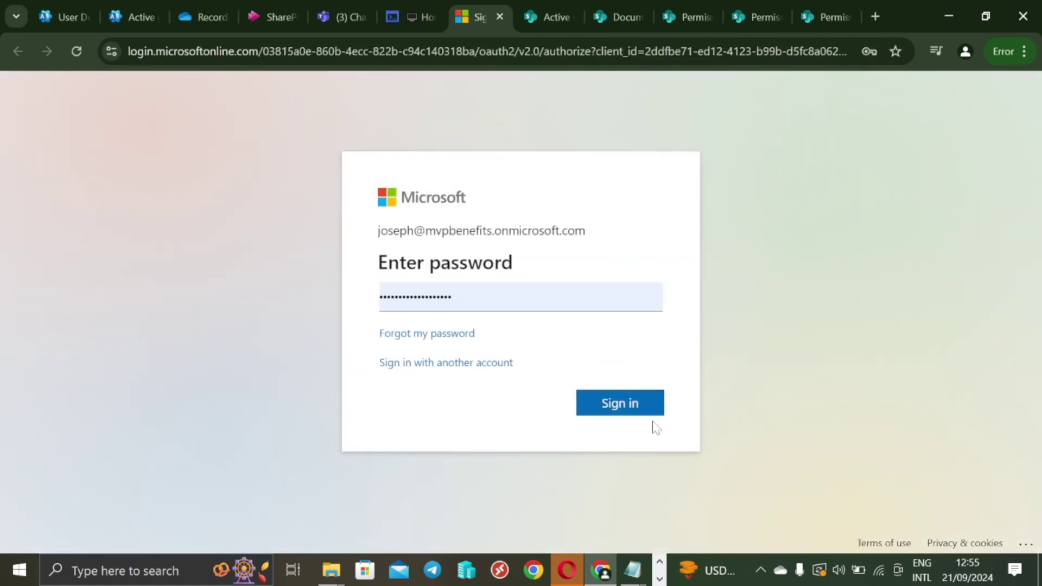
Sign in to the Teams admin center with the already filled-in account password and choose to stay signed in
{"action": "left_click", "coordinate": [649, 412]}
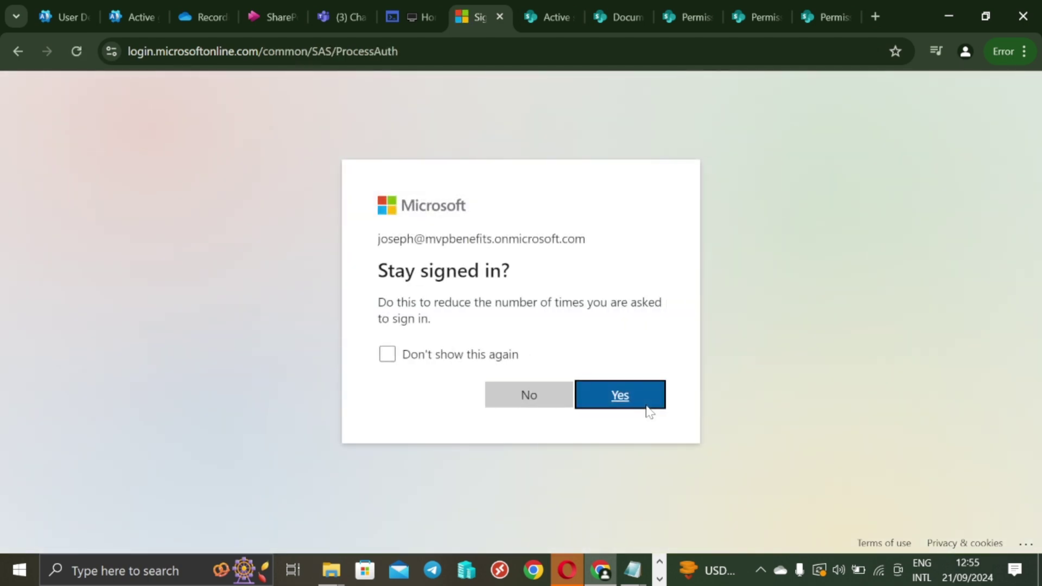
{"action": "left_click", "coordinate": [648, 410]}
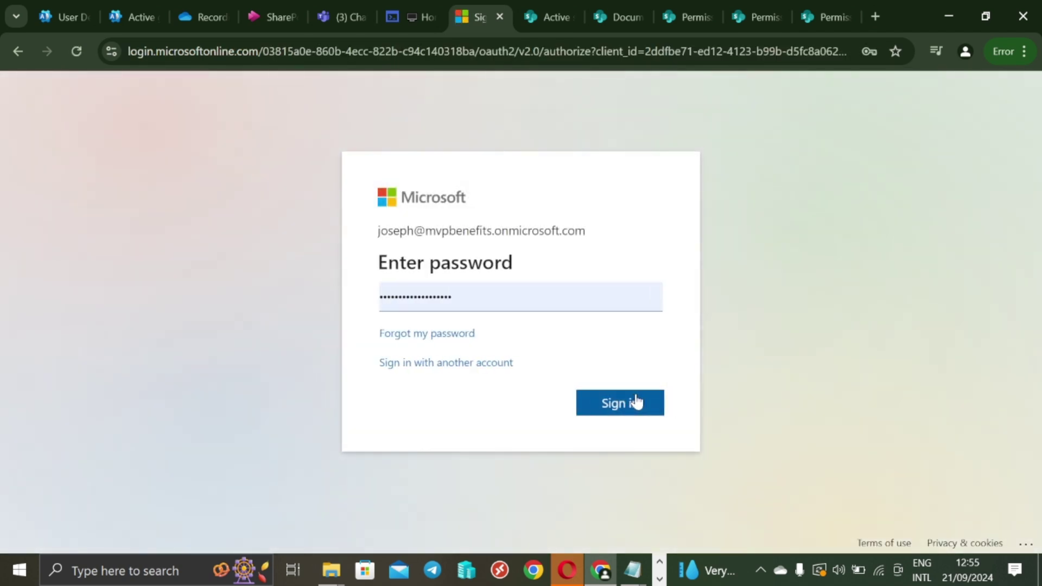
{"action": "left_click", "coordinate": [630, 403]}
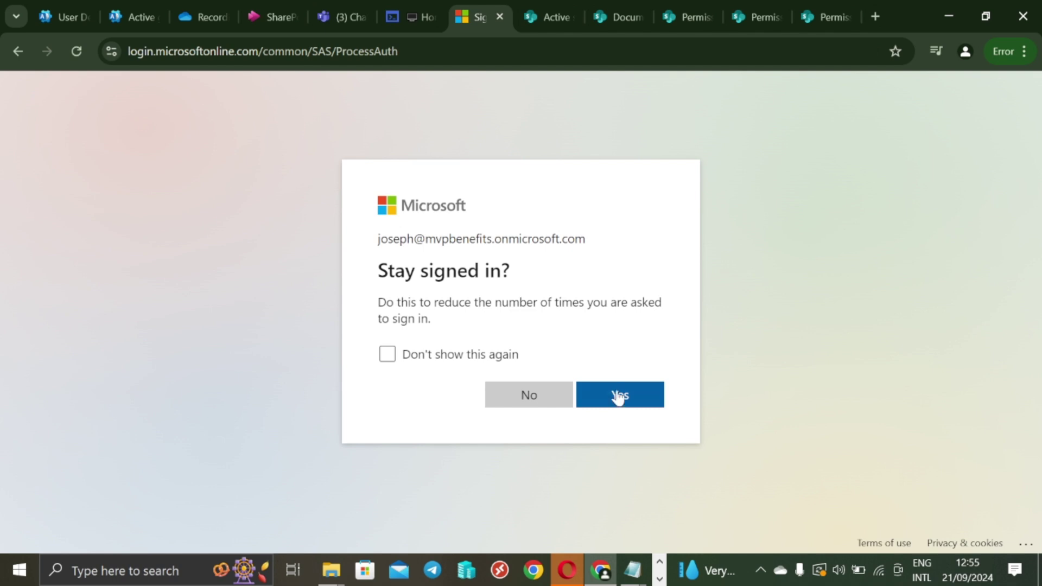
{"action": "left_click", "coordinate": [619, 395]}
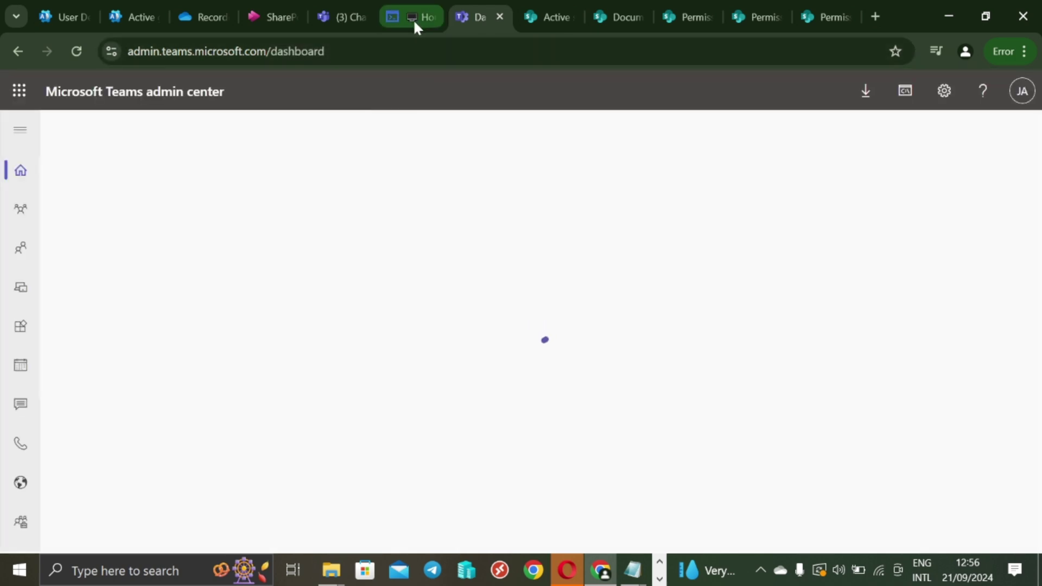
Open the Meeting policies page in the Teams admin center
{"action": "left_click", "coordinate": [412, 18]}
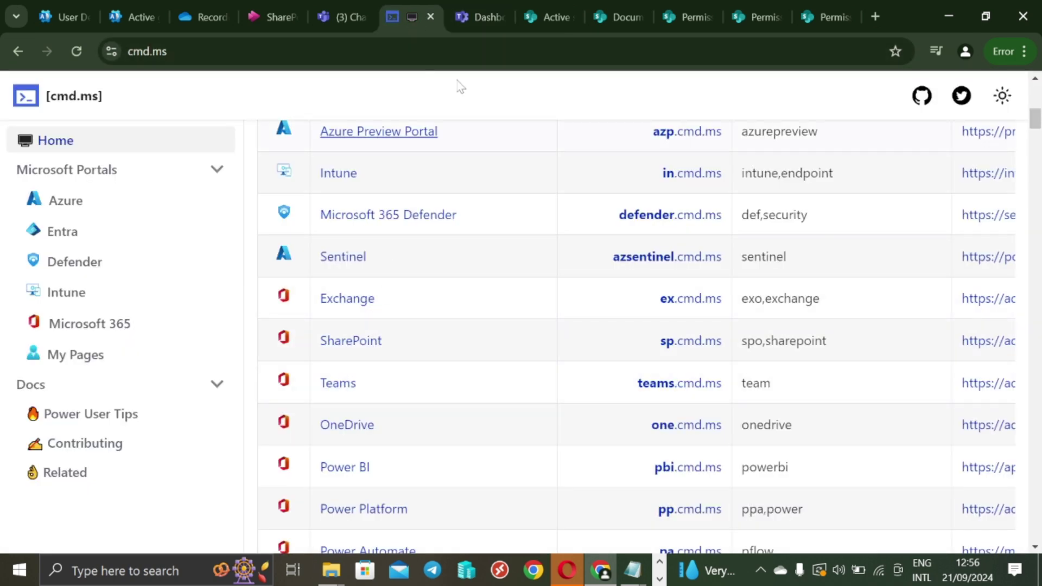
{"action": "left_click", "coordinate": [473, 17]}
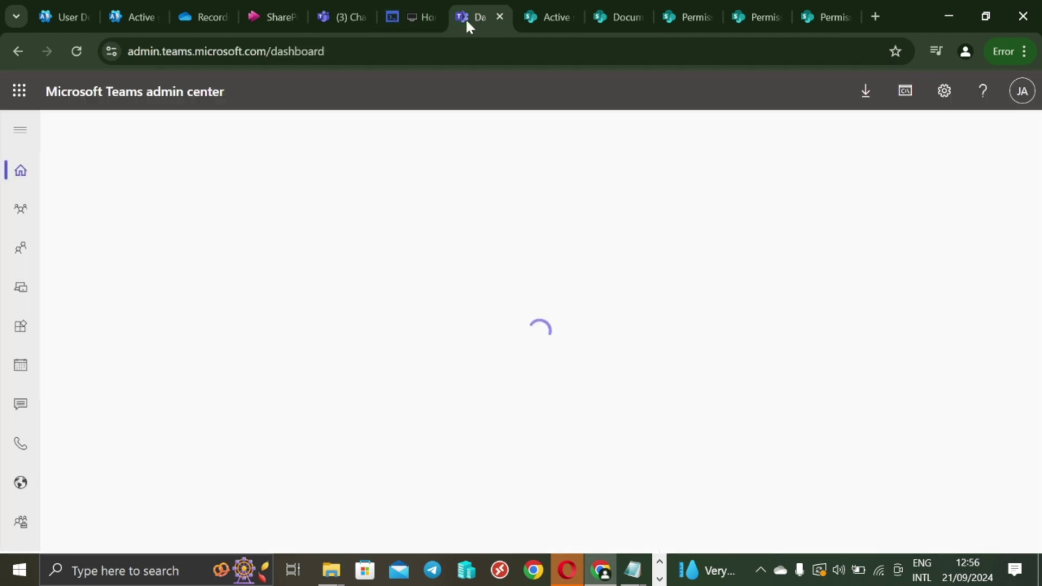
{"action": "left_click", "coordinate": [21, 130]}
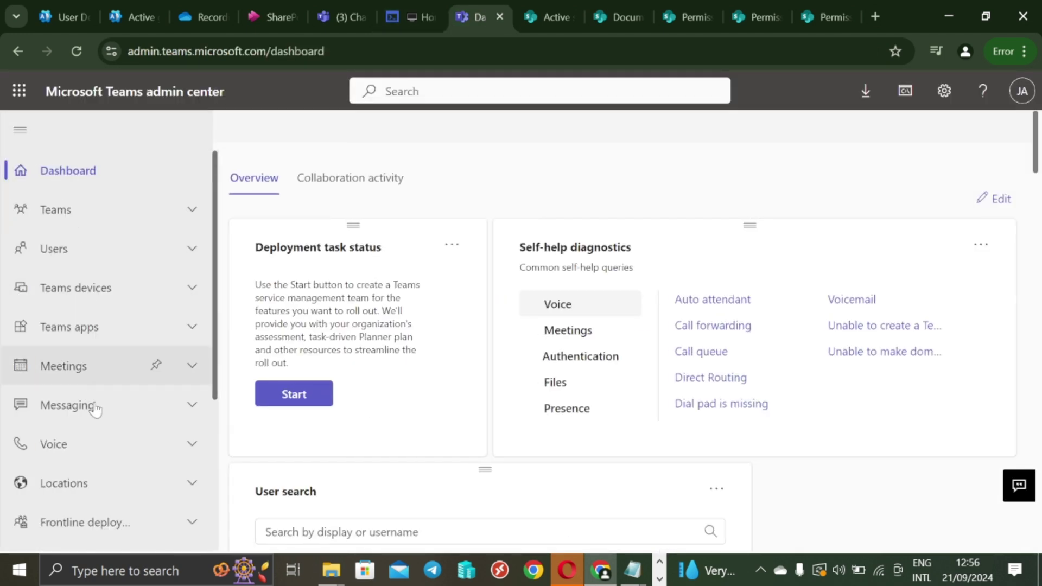
{"action": "left_click", "coordinate": [108, 380]}
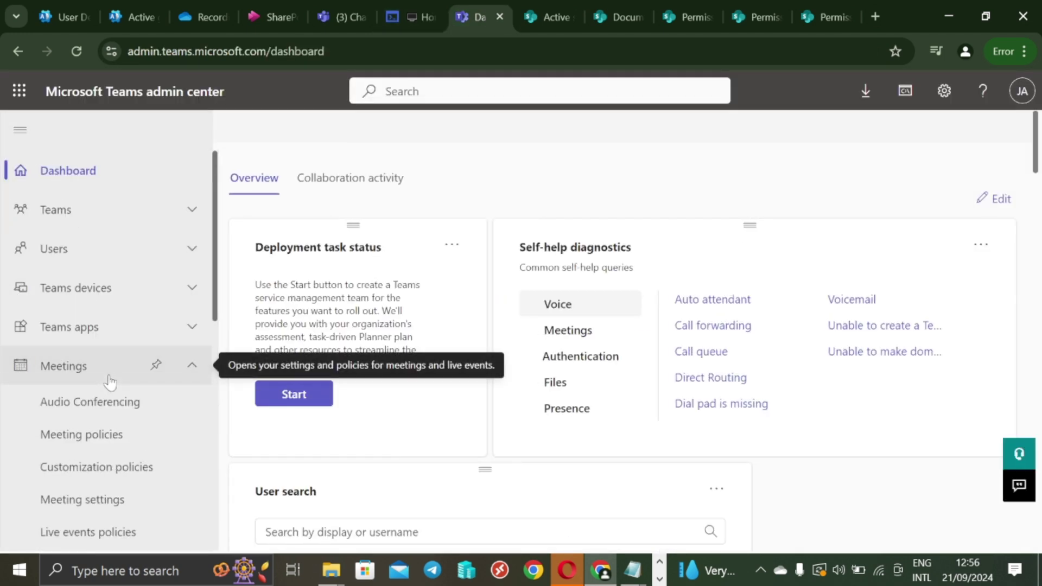
{"action": "left_click", "coordinate": [94, 440]}
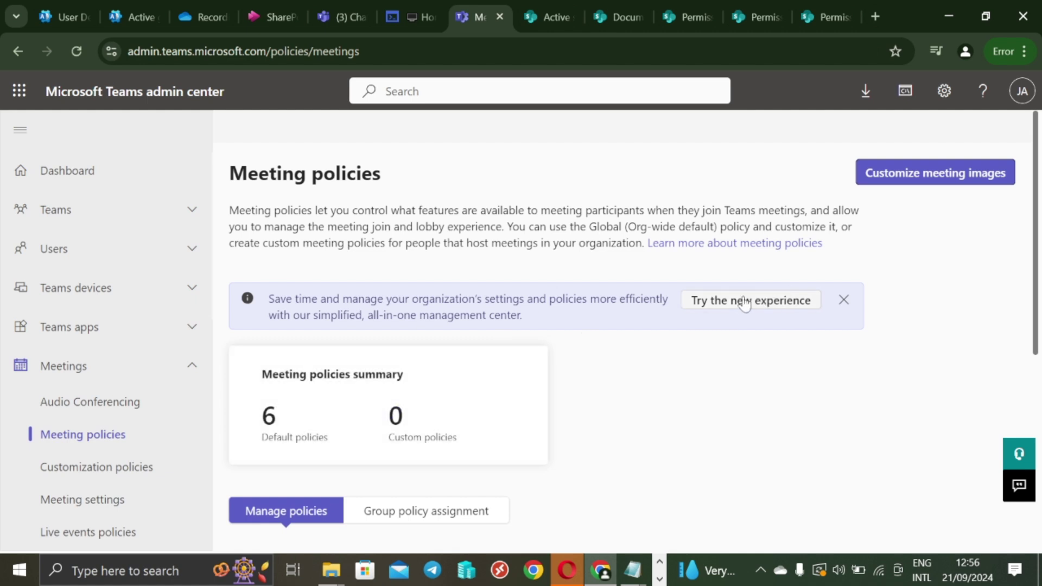
Open the Global (Org-wide default) meeting policy and examine its Recording & transcription settings
{"action": "scroll", "coordinate": [730, 320], "scroll_direction": "down", "scroll_amount": 5}
{"action": "scroll", "coordinate": [488, 342], "scroll_direction": "down", "scroll_amount": 2}
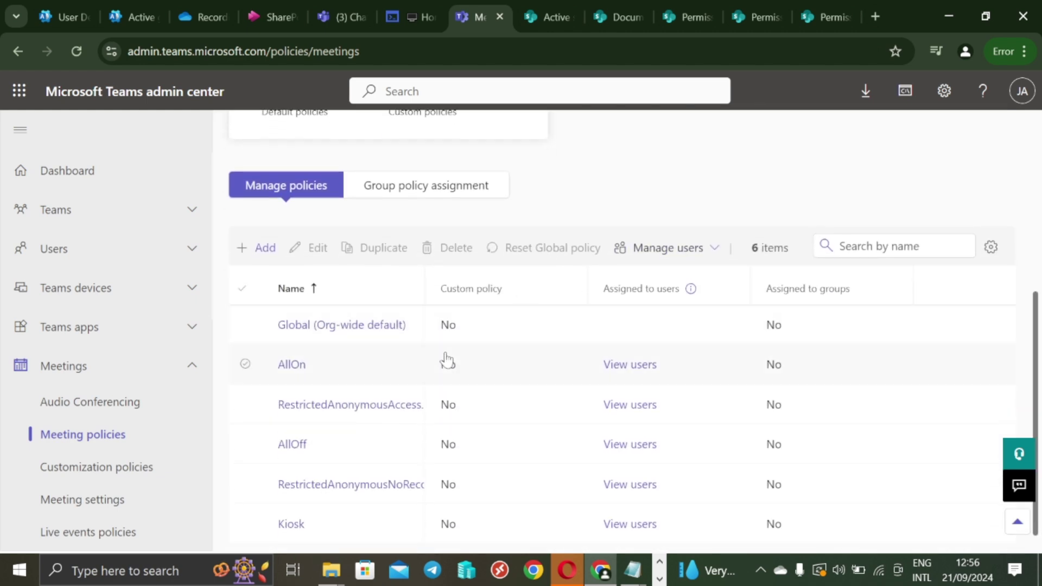
{"action": "left_click", "coordinate": [342, 325]}
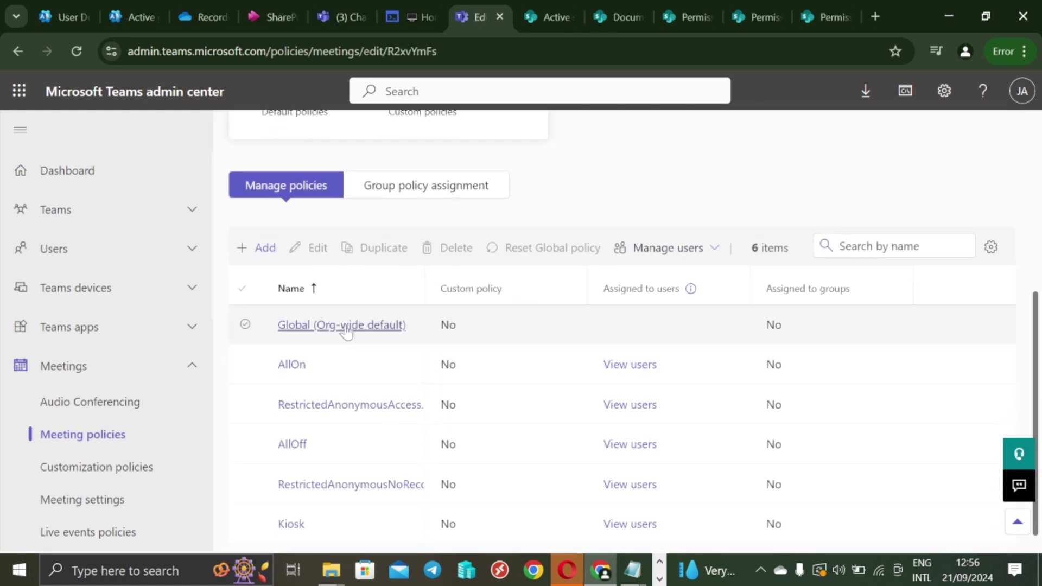
{"action": "scroll", "coordinate": [445, 329], "scroll_direction": "down", "scroll_amount": 3}
{"action": "scroll", "coordinate": [445, 326], "scroll_direction": "down", "scroll_amount": 6}
{"action": "scroll", "coordinate": [445, 328], "scroll_direction": "down", "scroll_amount": 9}
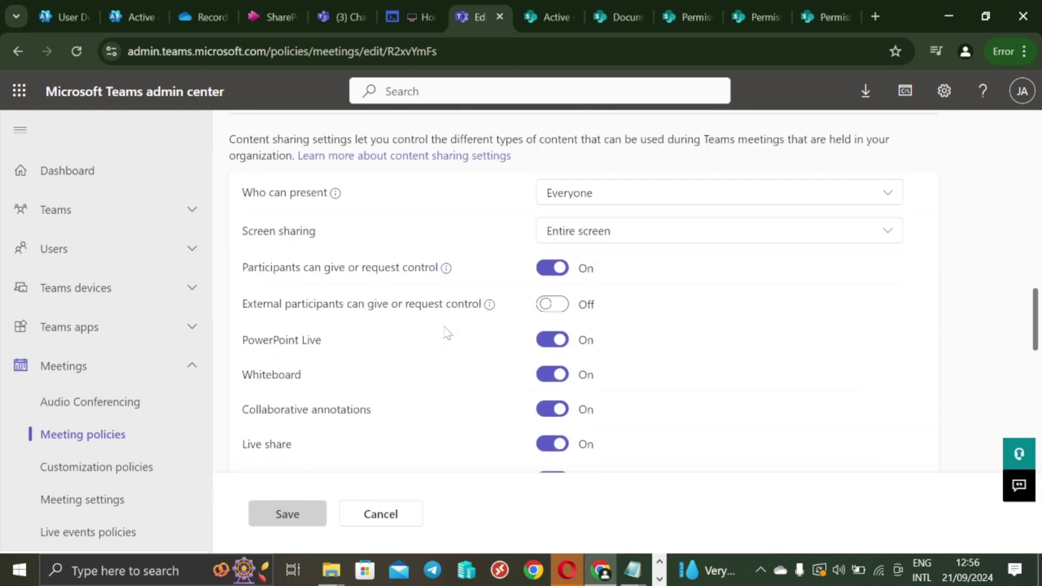
{"action": "scroll", "coordinate": [446, 332], "scroll_direction": "down", "scroll_amount": 6}
{"action": "scroll", "coordinate": [446, 333], "scroll_direction": "down", "scroll_amount": 6}
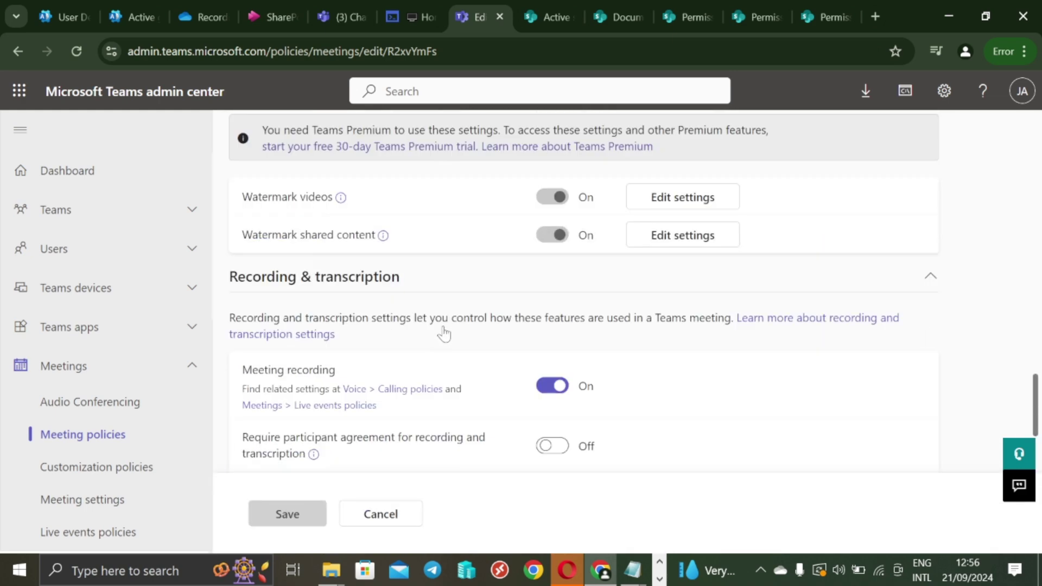
{"action": "scroll", "coordinate": [446, 332], "scroll_direction": "down", "scroll_amount": 5}
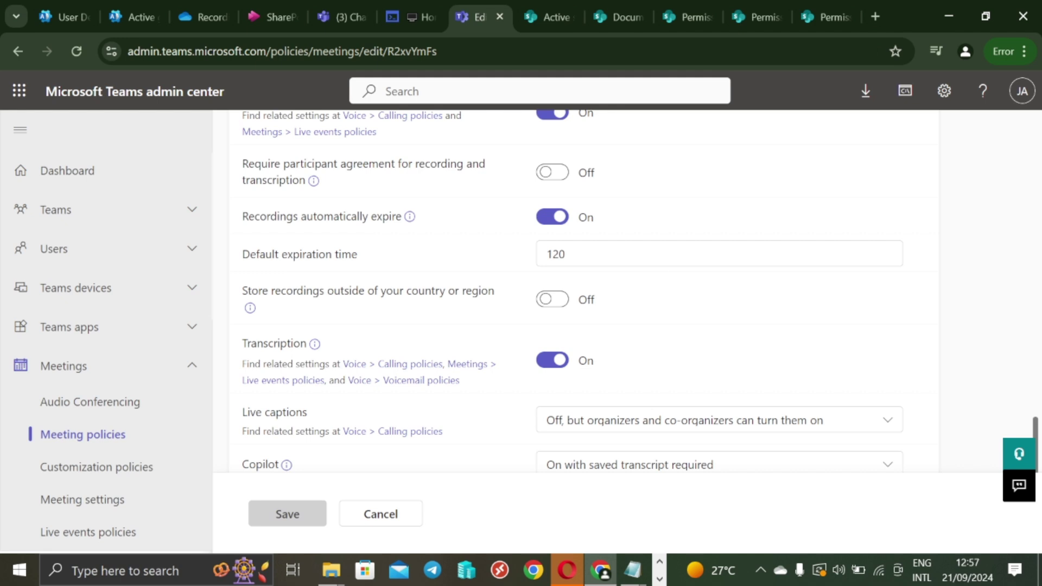
Clear the default expiration time for recordings in the Global meeting policy
{"action": "left_click", "coordinate": [565, 253]}
{"action": "key", "text": "BackSpace"}
{"action": "key", "text": "BackSpace"}
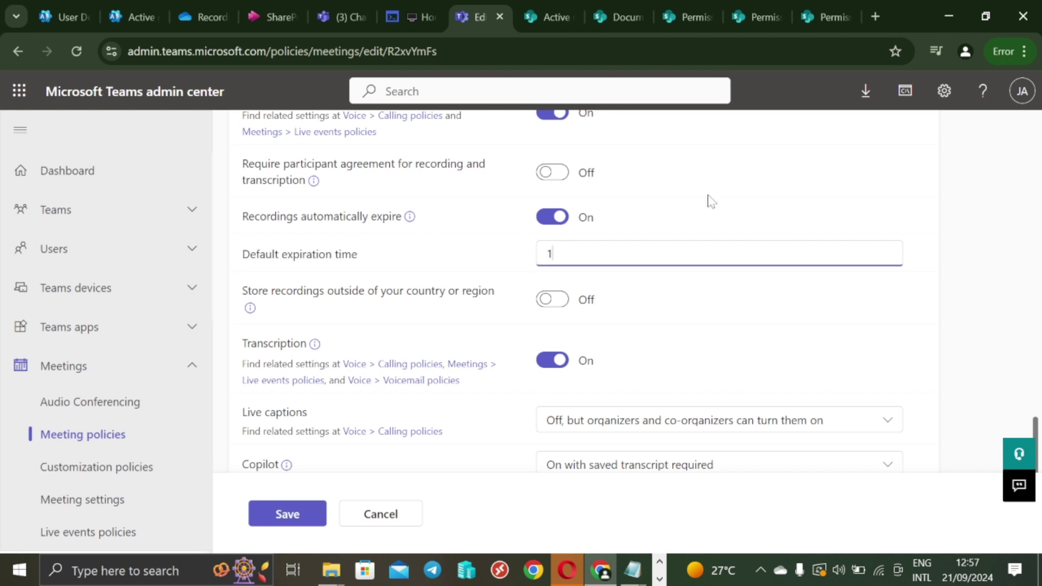
{"action": "key", "text": "BackSpace"}
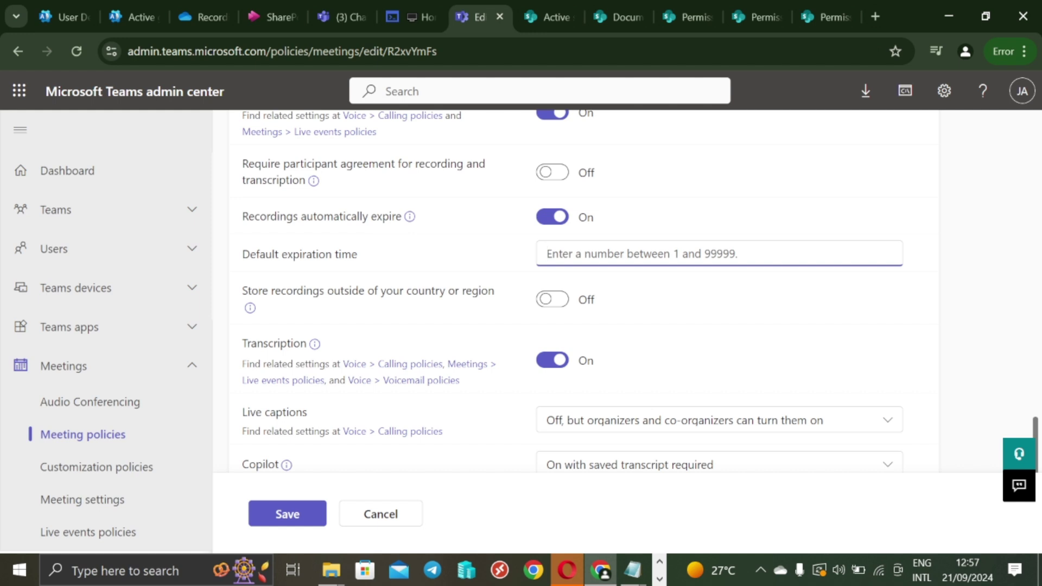
{"action": "scroll", "coordinate": [437, 277], "scroll_direction": "up", "scroll_amount": 1}
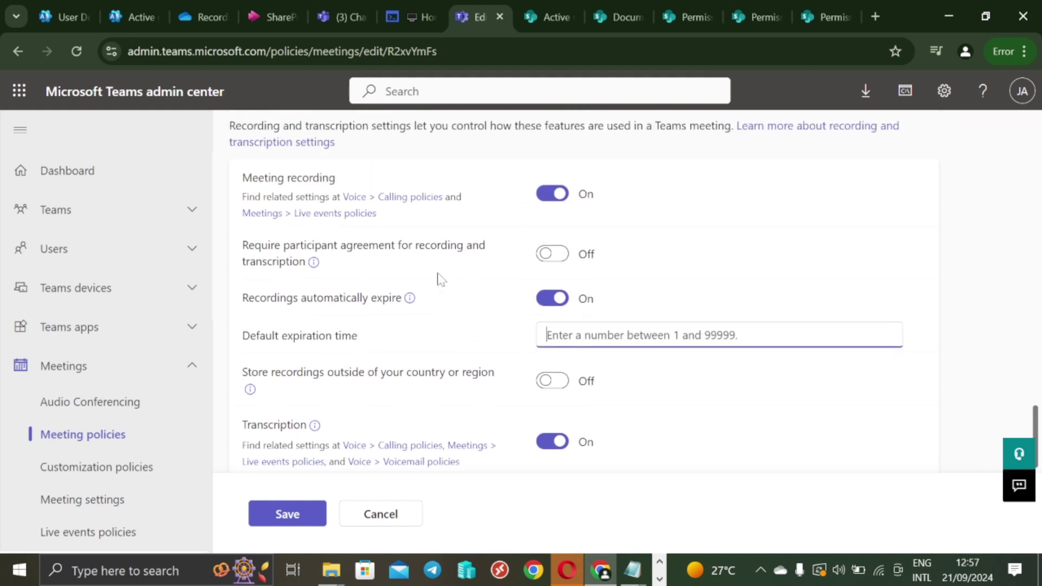
{"action": "scroll", "coordinate": [596, 344], "scroll_direction": "down", "scroll_amount": 1}
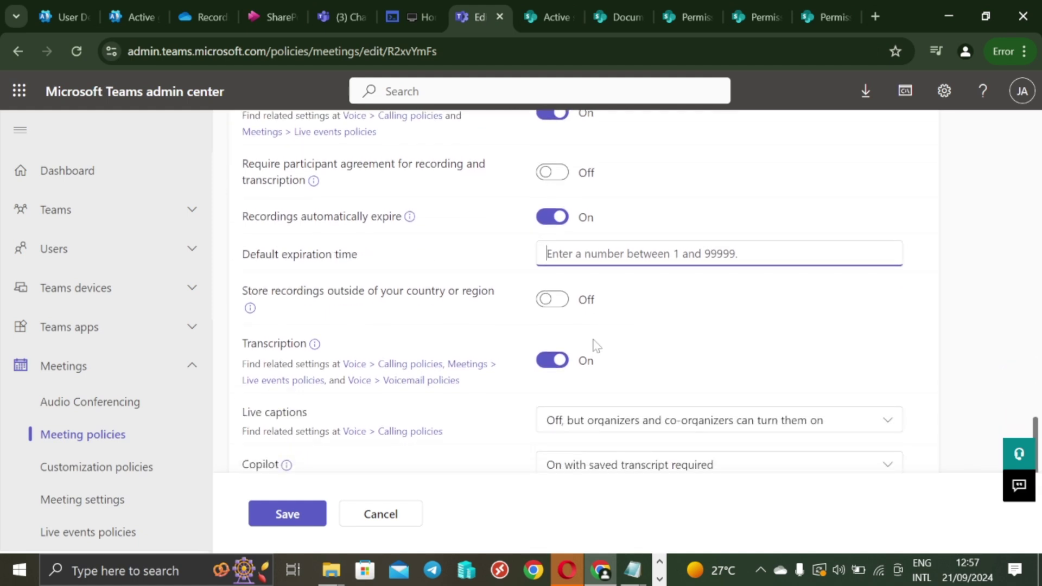
Turn off automatic expiry of recordings, and toggle storing recordings outside the country or region on and back off
{"action": "left_click", "coordinate": [553, 218]}
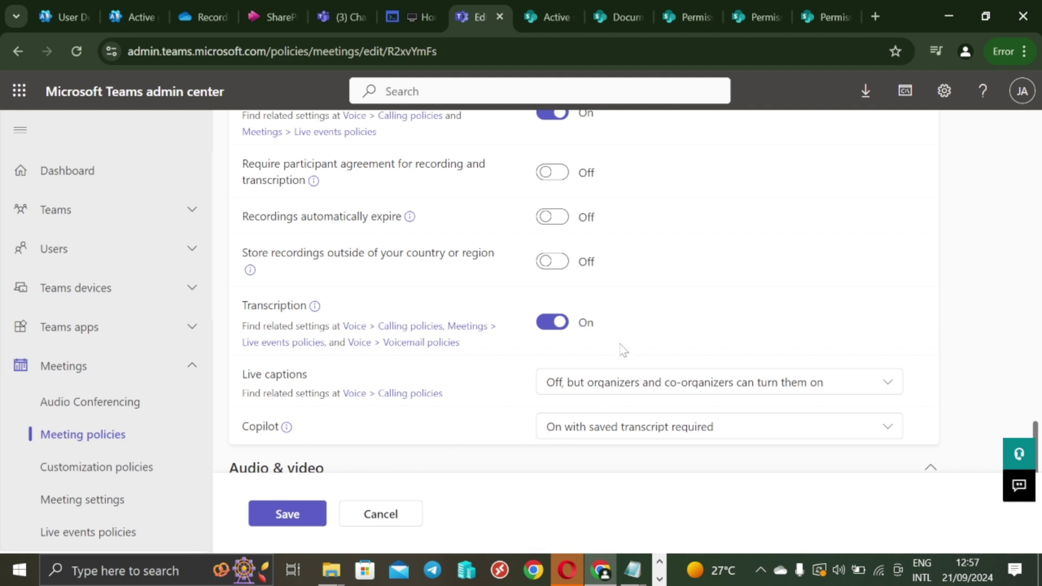
{"action": "left_click", "coordinate": [561, 265]}
{"action": "left_click", "coordinate": [550, 267]}
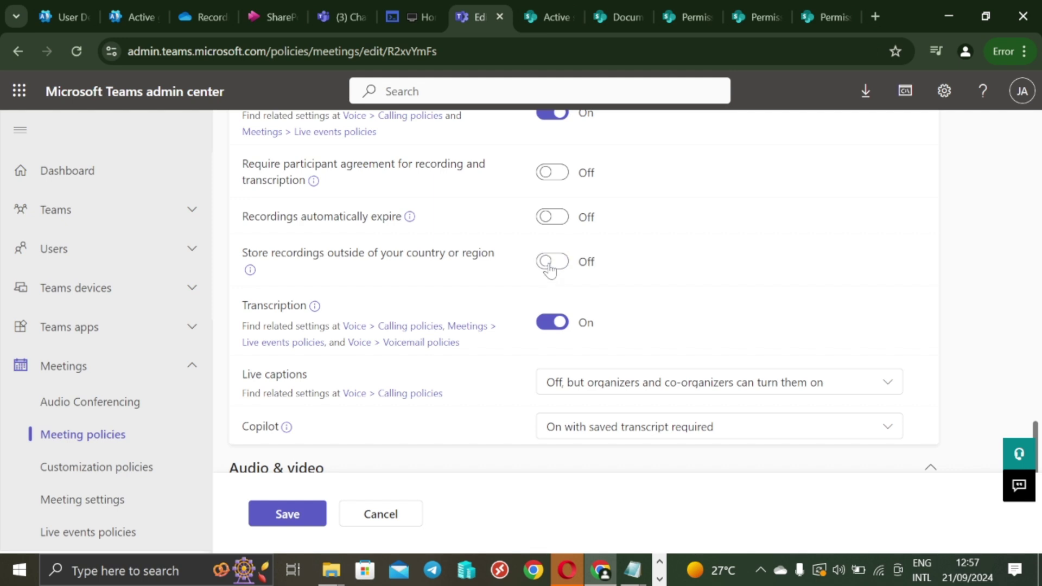
Turn automatic recording expiry back on with a default expiration time of 120, and leave the policy without saving
{"action": "left_click", "coordinate": [547, 217]}
{"action": "left_click", "coordinate": [557, 254]}
{"action": "key", "text": "BackSpace"}
{"action": "key", "text": "BackSpace"}
{"action": "type", "text": "120"}
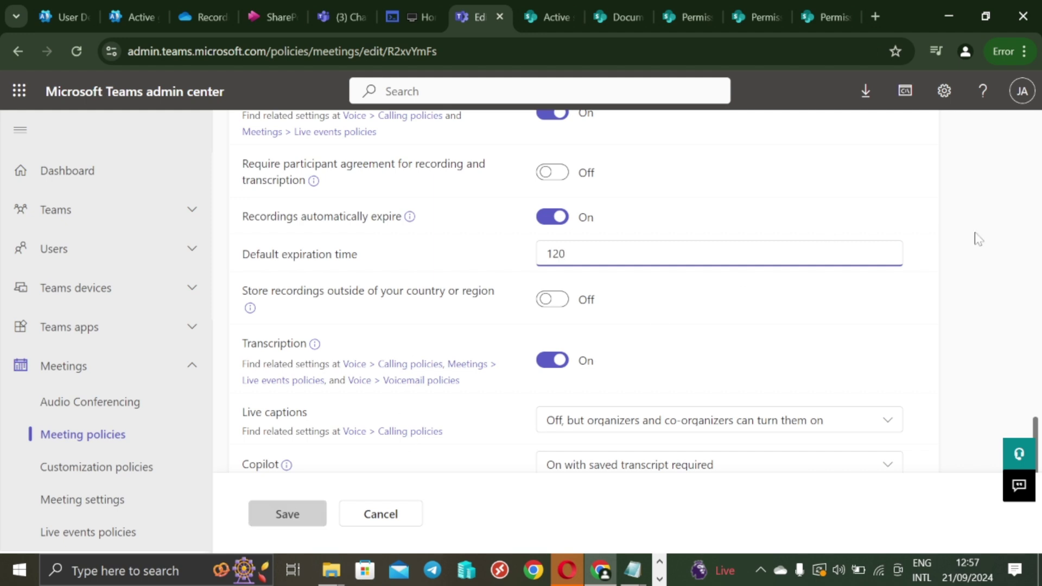
{"action": "left_click", "coordinate": [406, 520]}
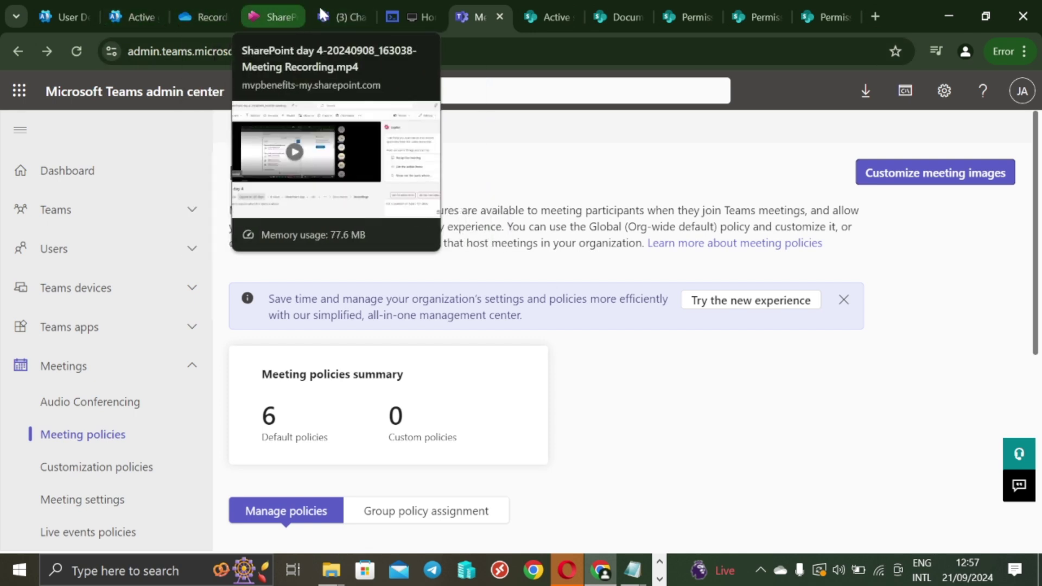
Go to office.com in the browser tab showing the Teams chat, and sign in with the saved account password
{"action": "left_click", "coordinate": [320, 13]}
{"action": "left_click", "coordinate": [302, 43]}
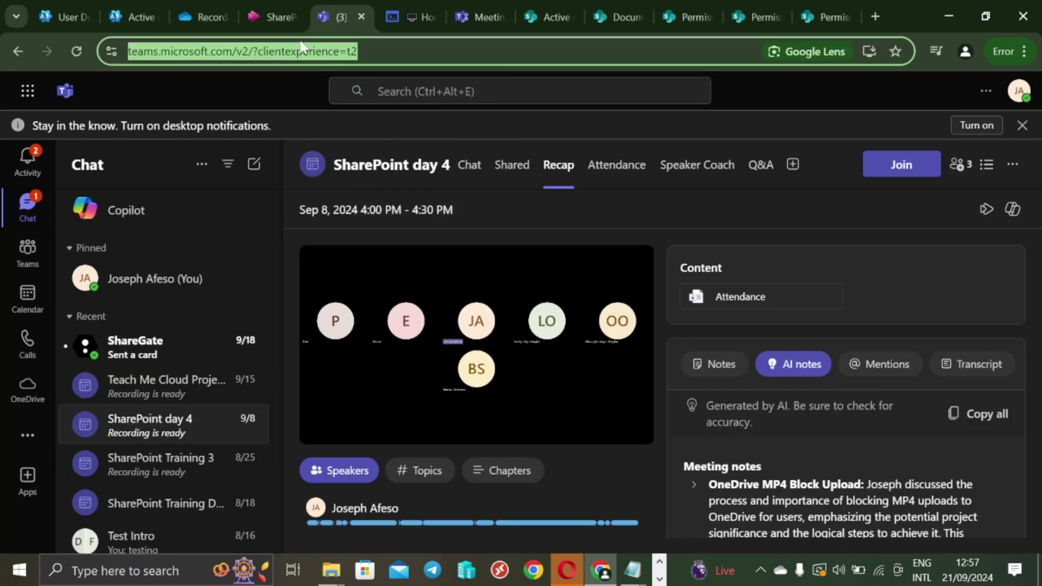
{"action": "type", "text": "p"}
{"action": "key", "text": "BackSpace"}
{"action": "type", "text": "office.com"}
{"action": "key", "text": "Return"}
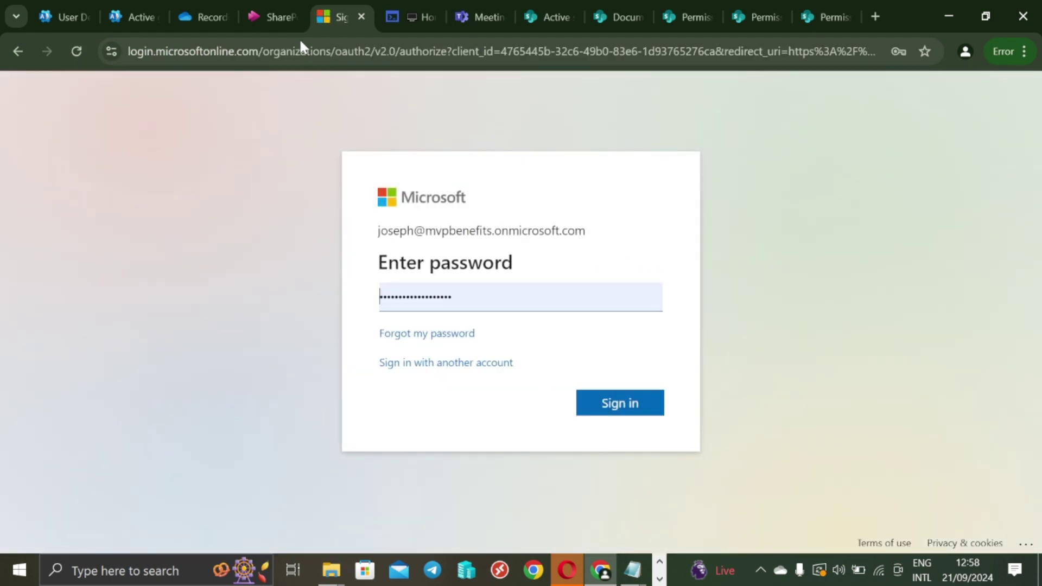
{"action": "left_click", "coordinate": [629, 413]}
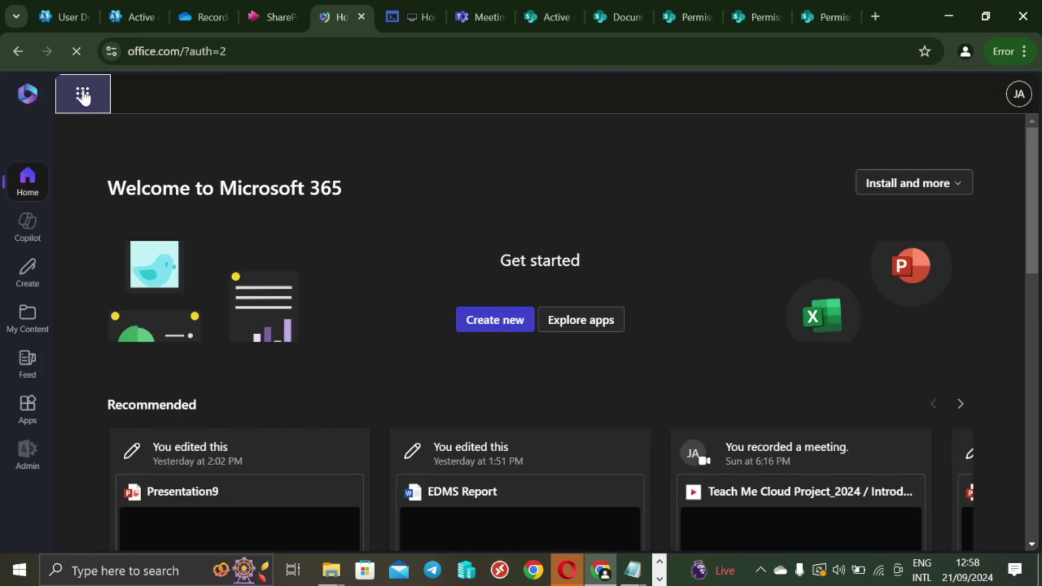
Open OneDrive from the Microsoft 365 home page and go to the Recordings folder in My files
{"action": "left_click", "coordinate": [84, 95]}
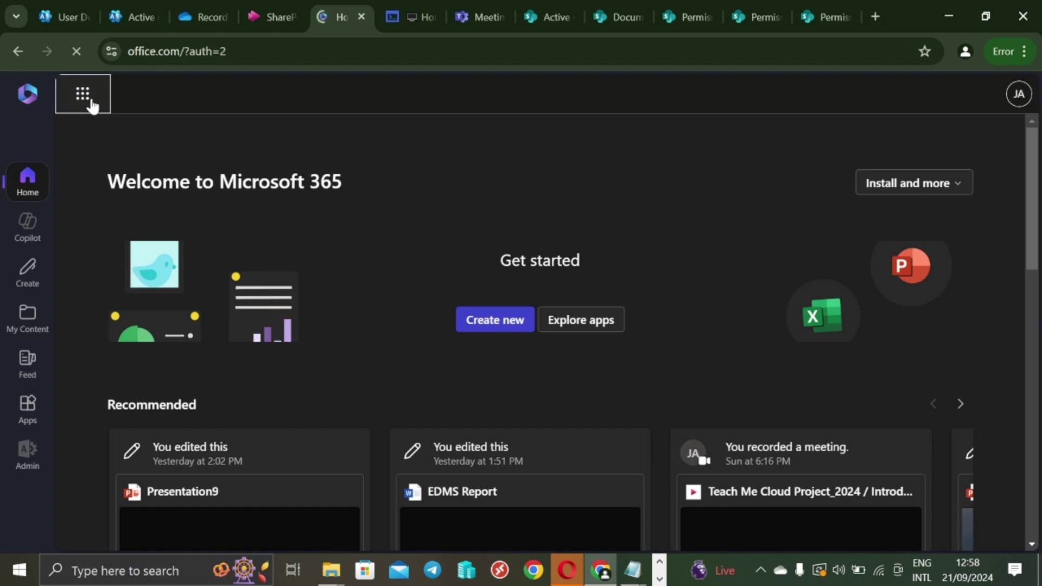
{"action": "left_click", "coordinate": [85, 94]}
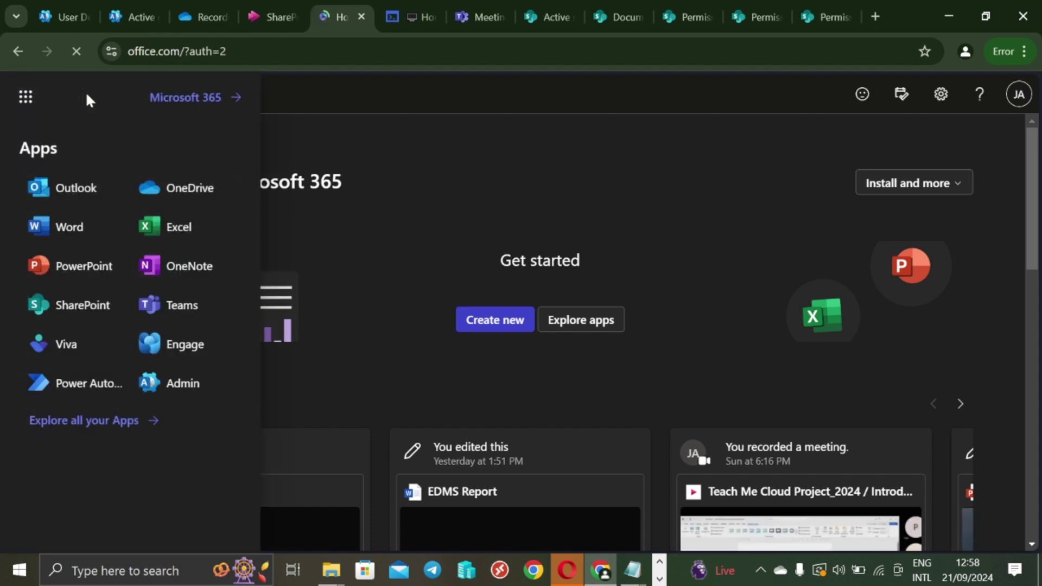
{"action": "left_click", "coordinate": [182, 196]}
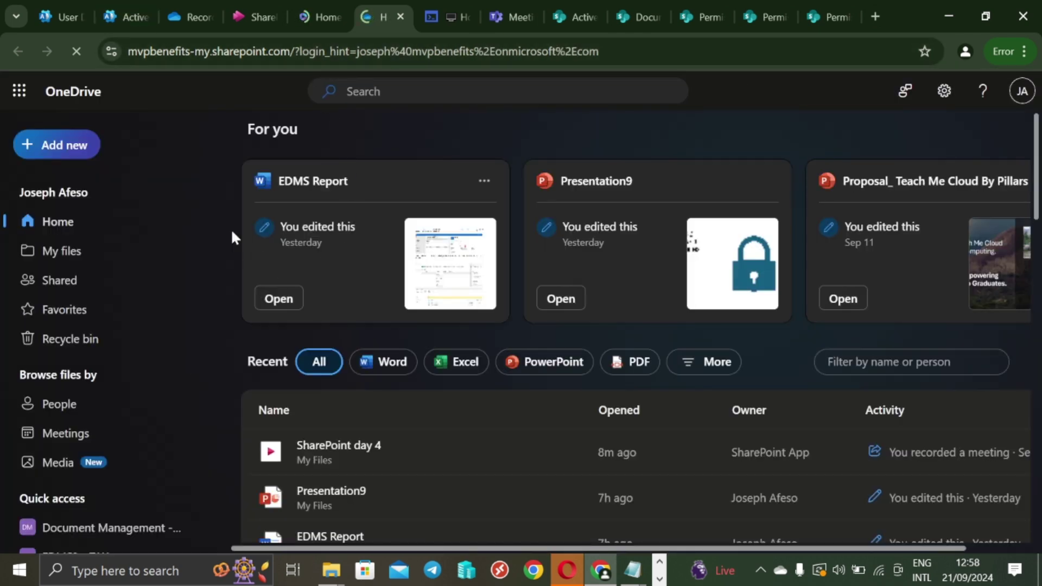
{"action": "left_click", "coordinate": [64, 253]}
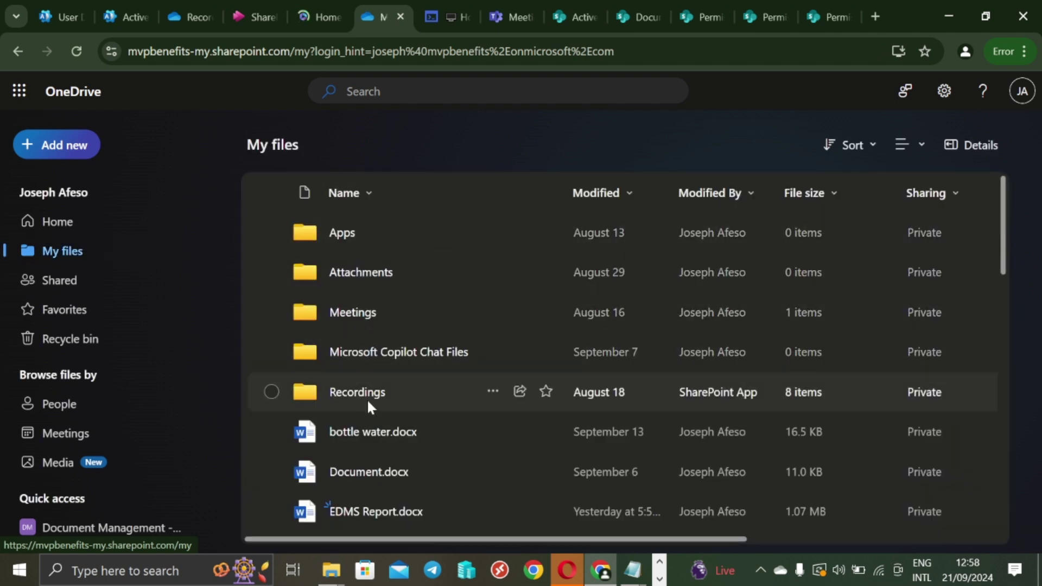
{"action": "left_click", "coordinate": [365, 395]}
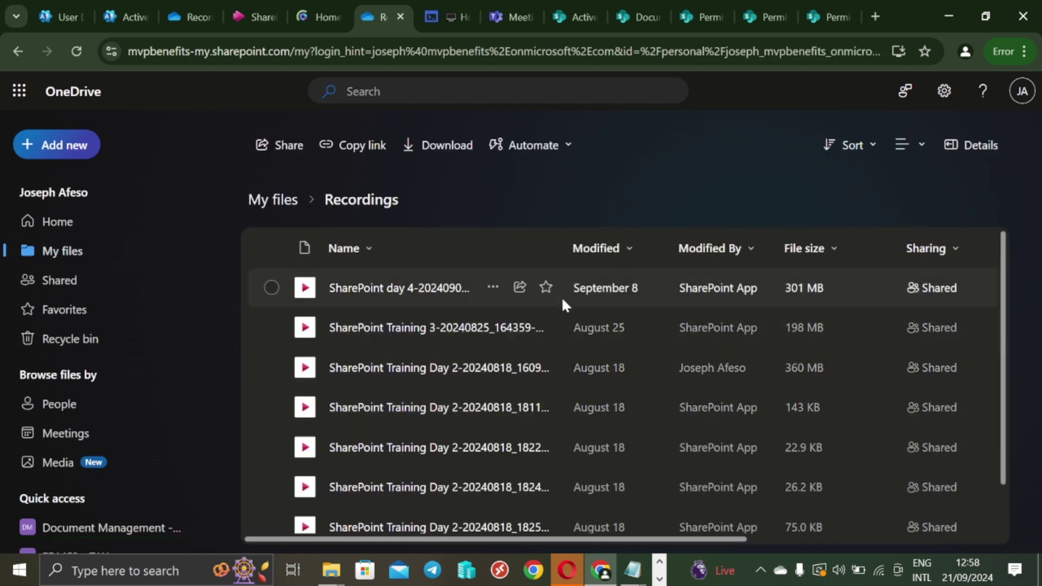
Widen the Name column of the Recordings folder to show full file names, and open the SharePoint day 4 meeting recording
{"action": "left_click_drag", "start_coordinate": [565, 239], "coordinate": [716, 248]}
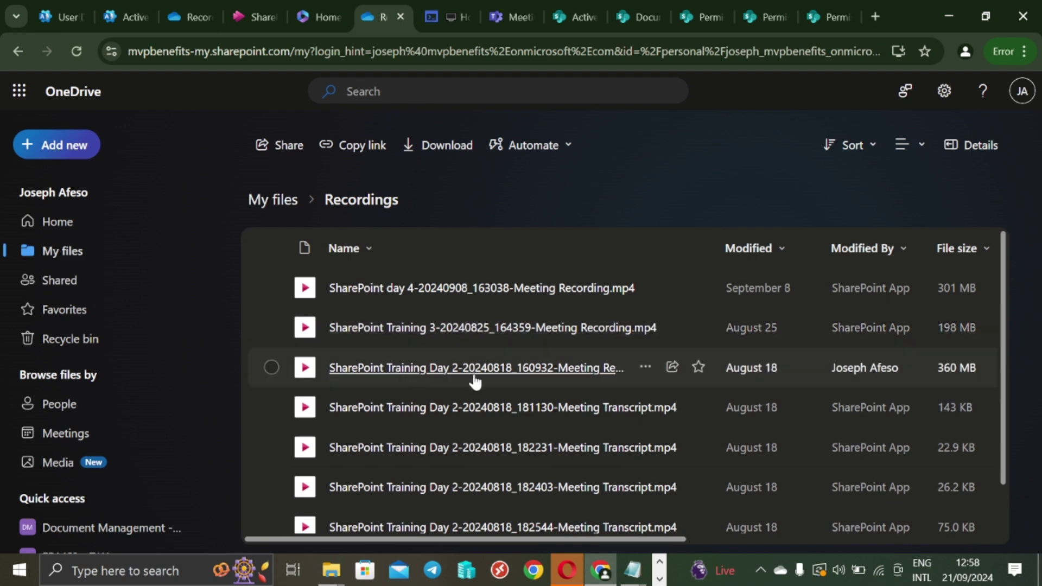
{"action": "scroll", "coordinate": [521, 394], "scroll_direction": "down", "scroll_amount": 1}
{"action": "scroll", "coordinate": [470, 489], "scroll_direction": "up", "scroll_amount": 1}
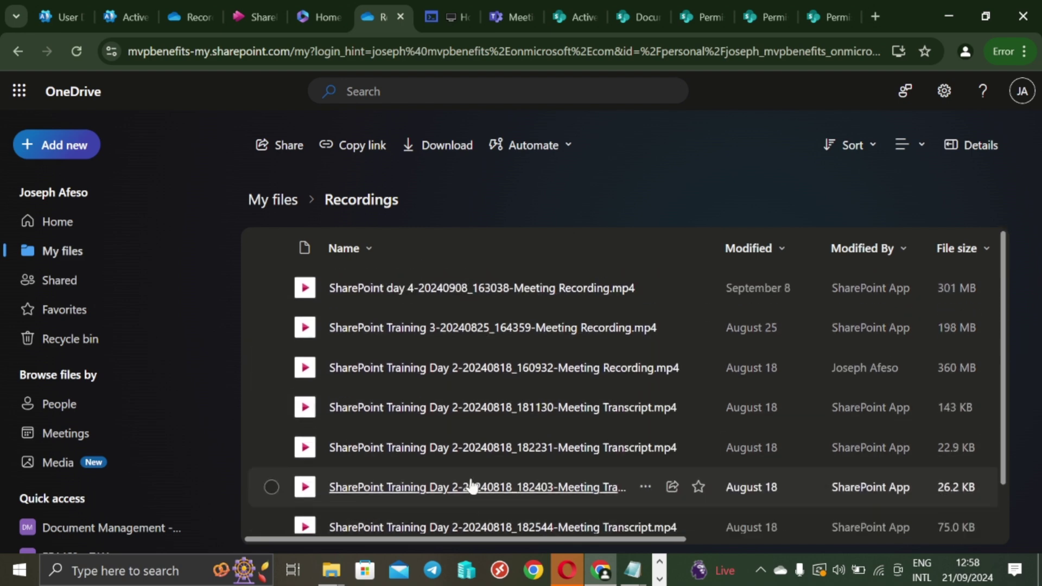
{"action": "scroll", "coordinate": [475, 456], "scroll_direction": "down", "scroll_amount": 1}
{"action": "scroll", "coordinate": [462, 423], "scroll_direction": "up", "scroll_amount": 1}
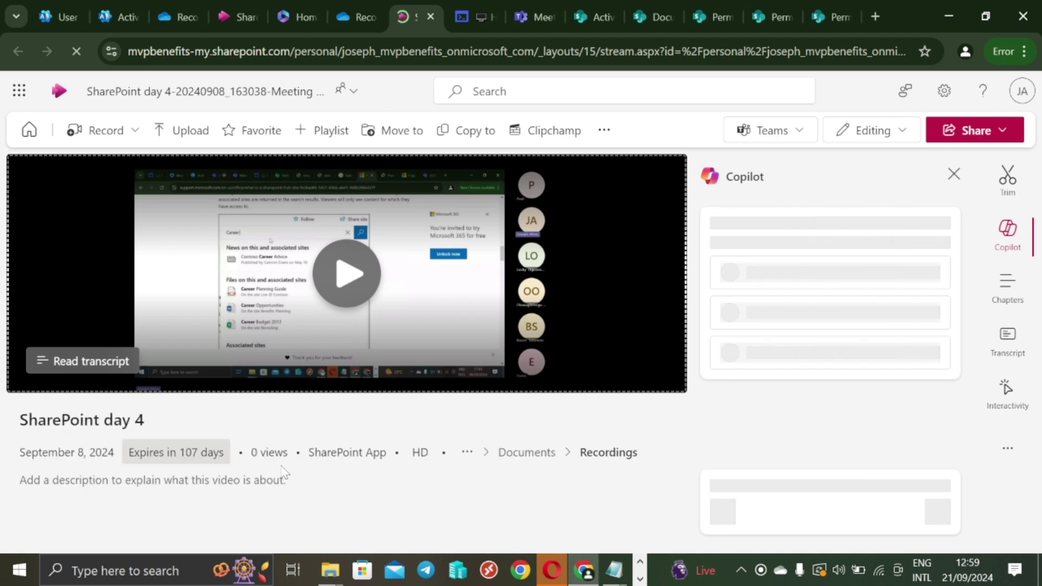
Check the expiry date of the SharePoint day 4 recording and remove its expiration
{"action": "mouse_move", "coordinate": [163, 464]}
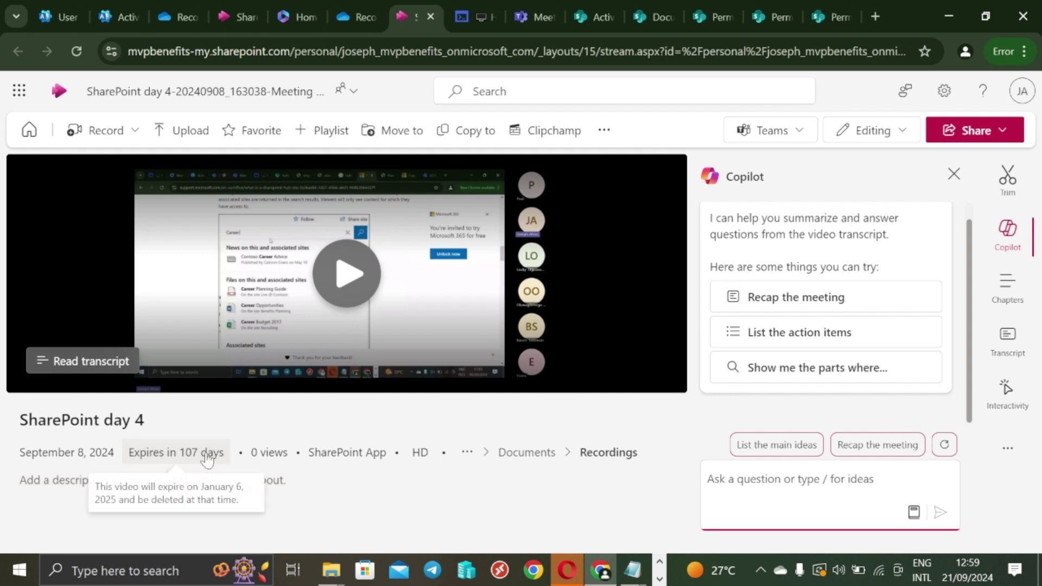
{"action": "left_click", "coordinate": [166, 458]}
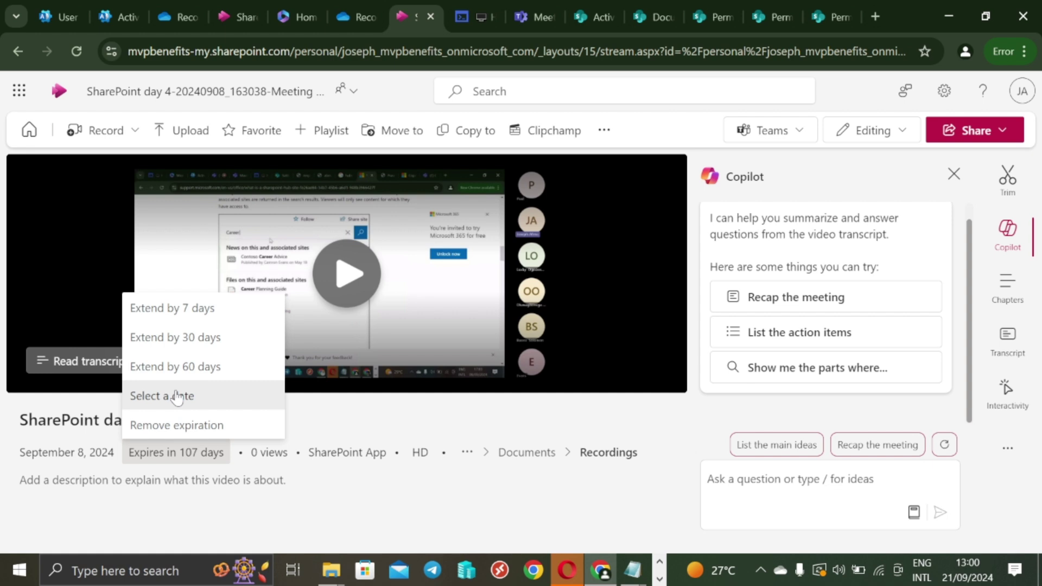
{"action": "left_click", "coordinate": [179, 425]}
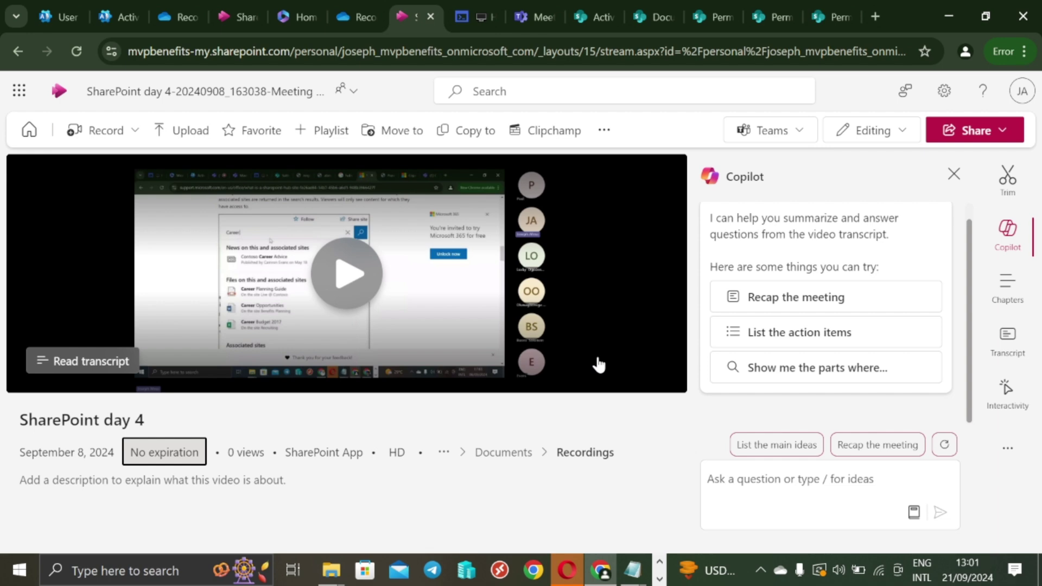
Return to the OneDrive Recordings folder and find the Teach Me Cloud Project_2024 recording
{"action": "left_click", "coordinate": [353, 16]}
{"action": "scroll", "coordinate": [622, 438], "scroll_direction": "down", "scroll_amount": 1}
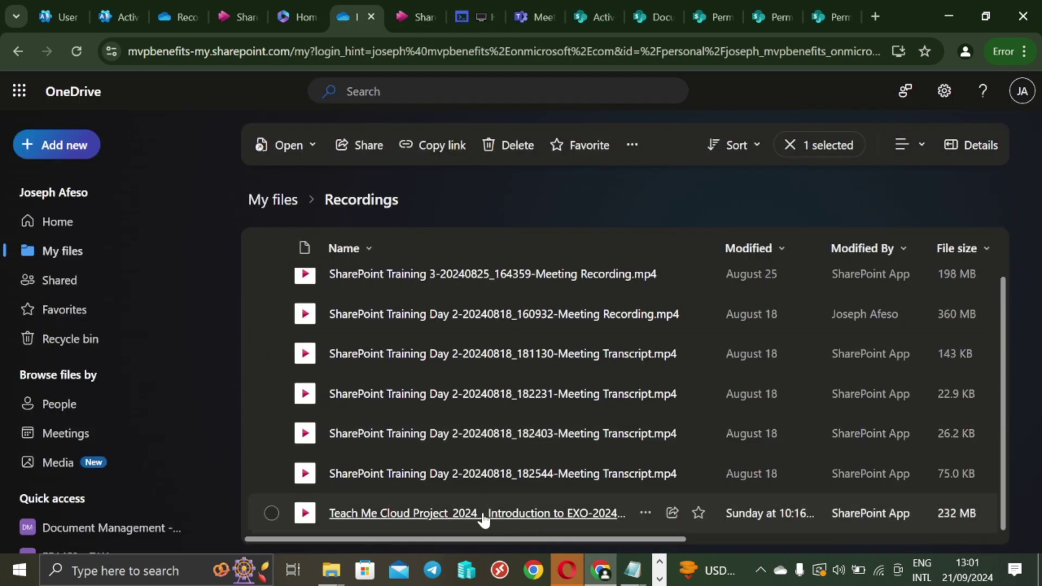